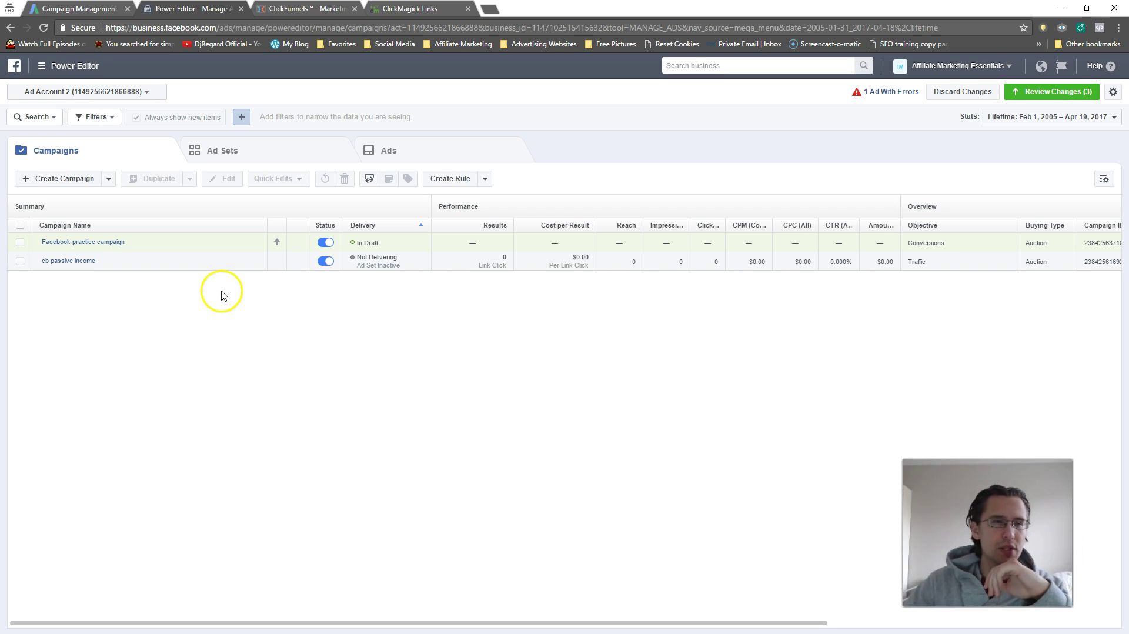
Go to the Asset Library Audiences page through All Tools and list the audience types to create
left_click(65, 65)
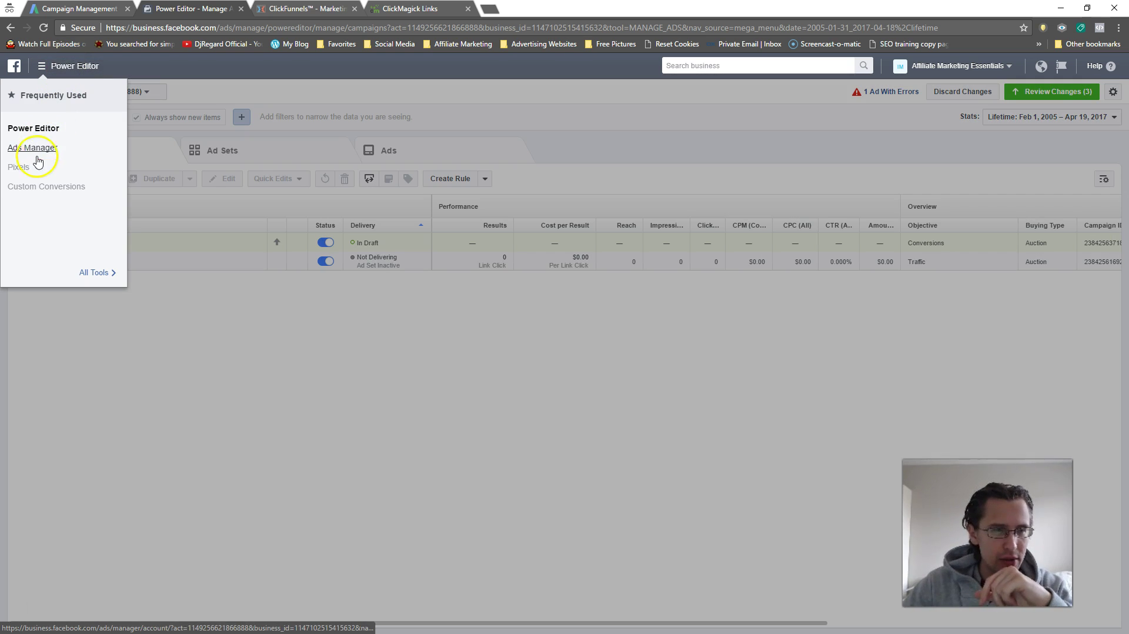
left_click(94, 272)
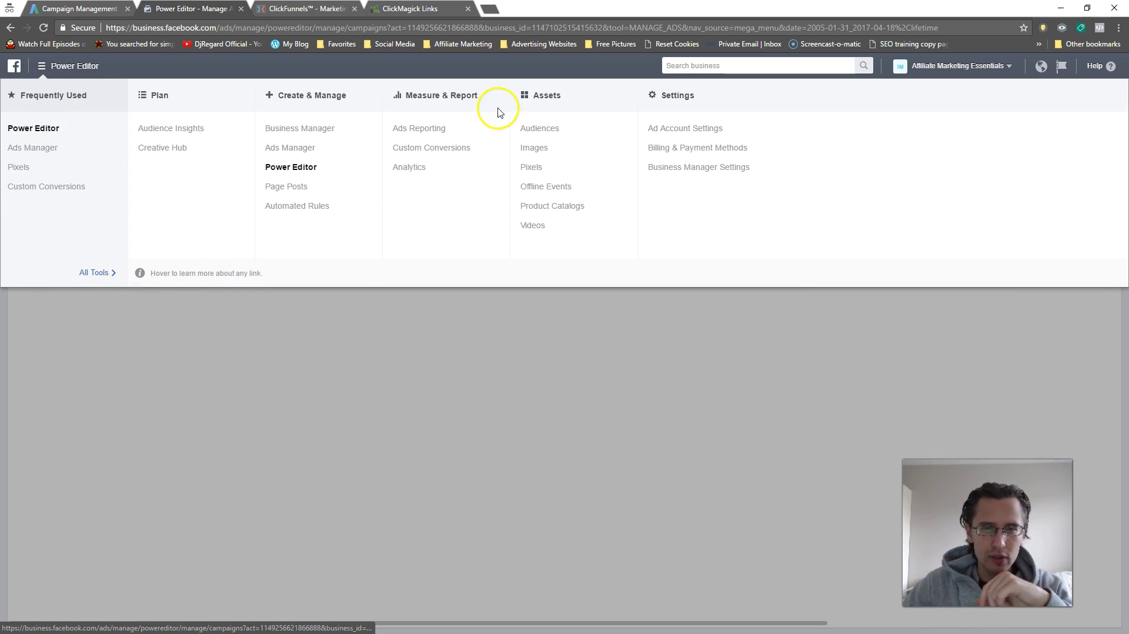
left_click(531, 130)
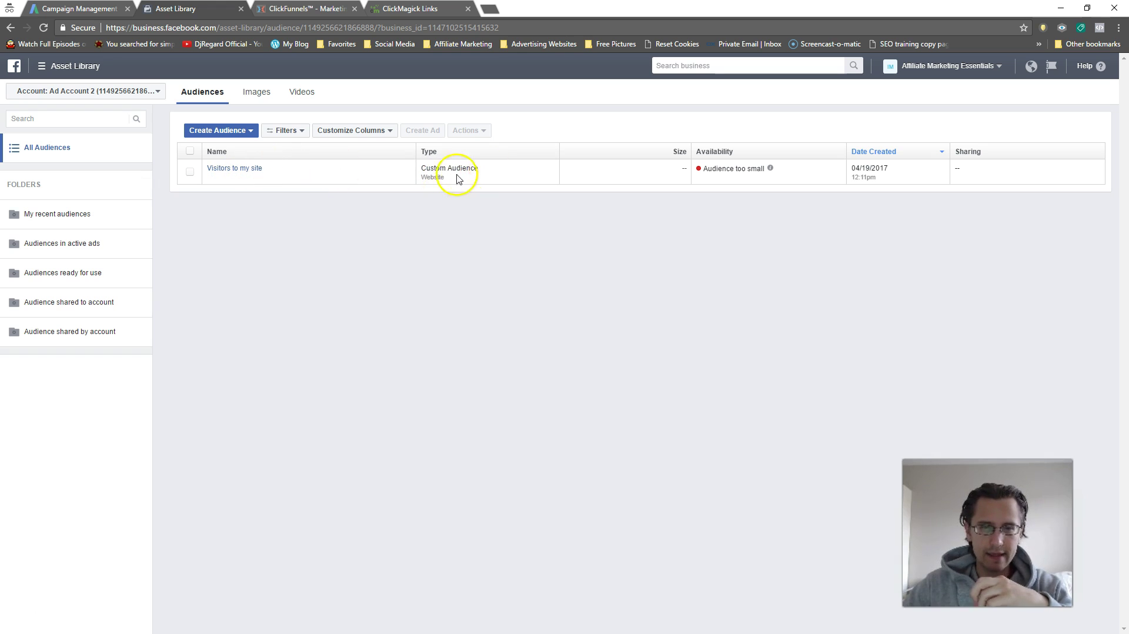
mouse_move(242, 170)
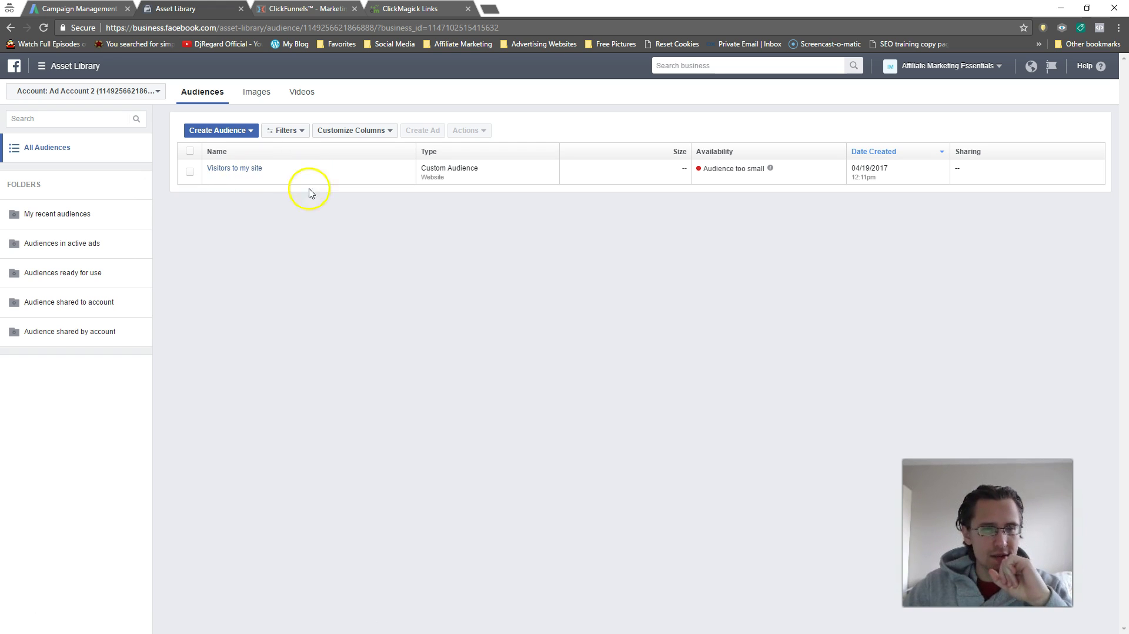
left_click(233, 133)
left_click(218, 150)
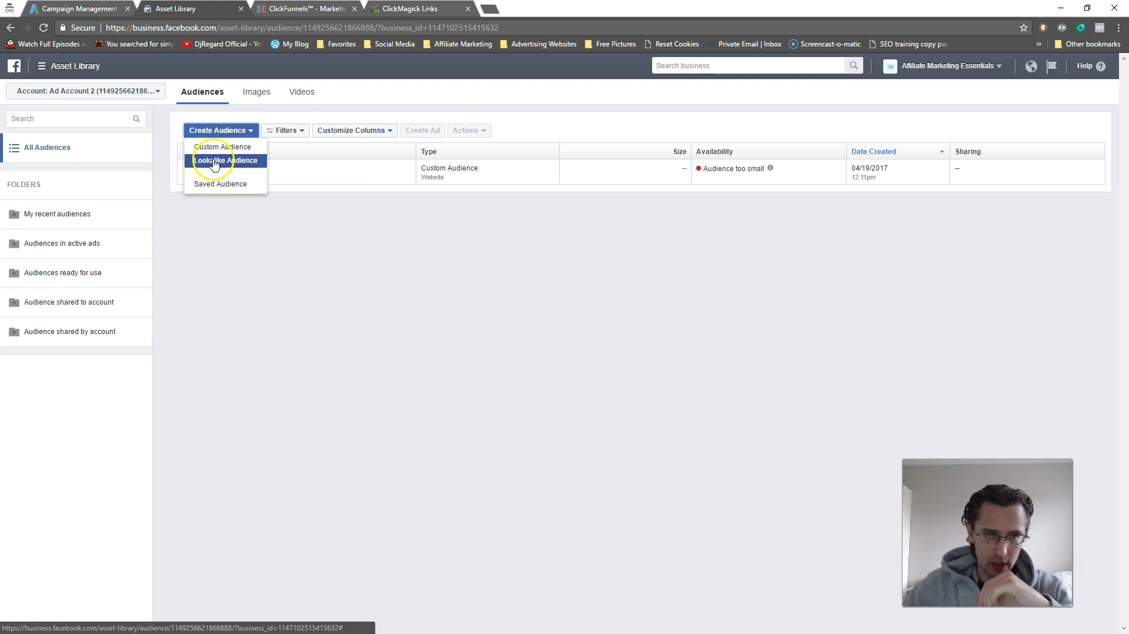
Start a Lookalike Audience sourced from Visitors to my site with United States as the location
left_click(215, 160)
left_click(452, 159)
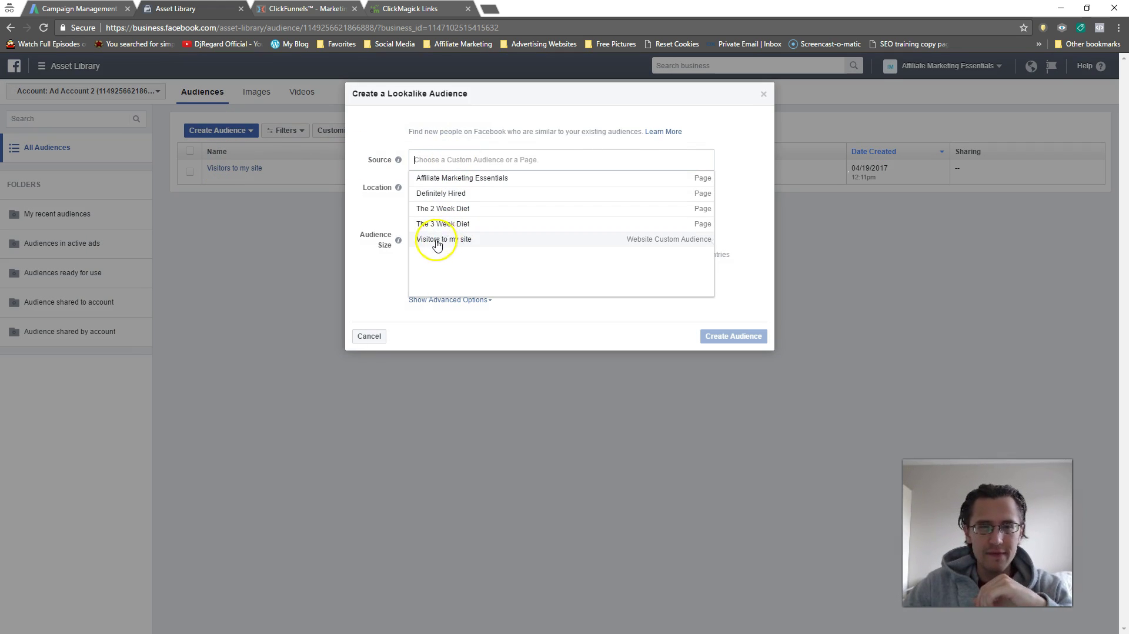
left_click(461, 242)
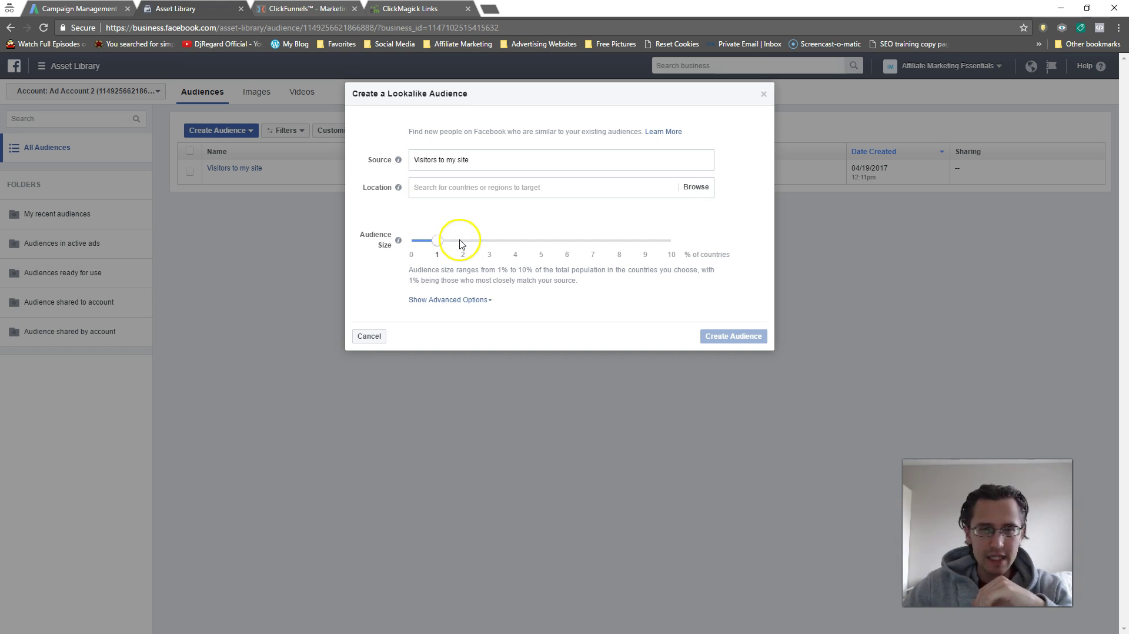
left_click(458, 187)
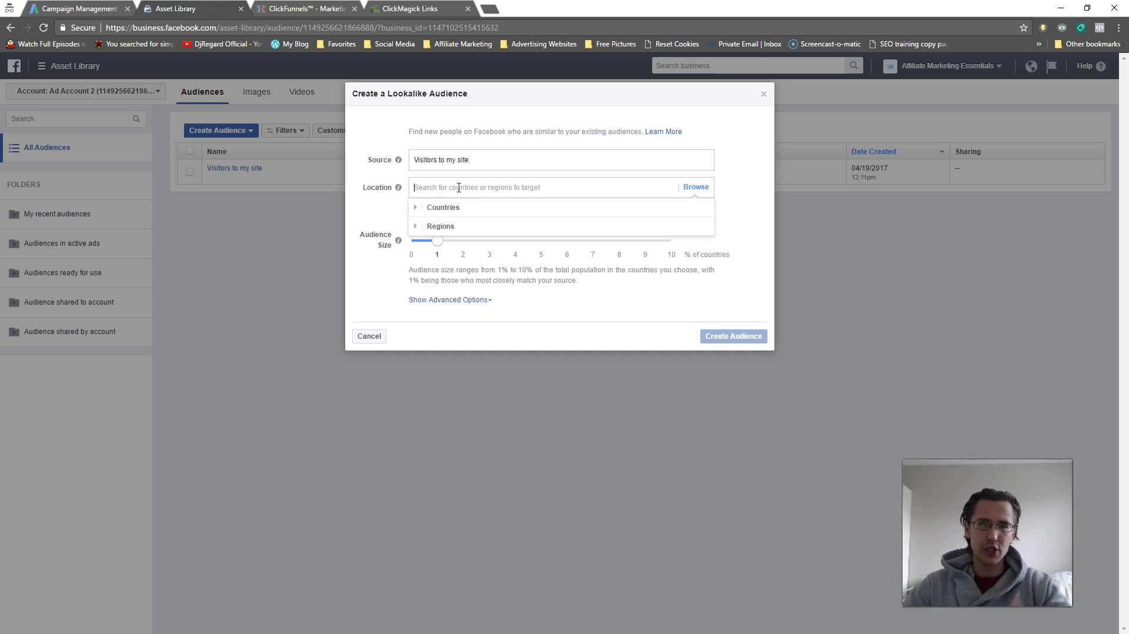
type("united ")
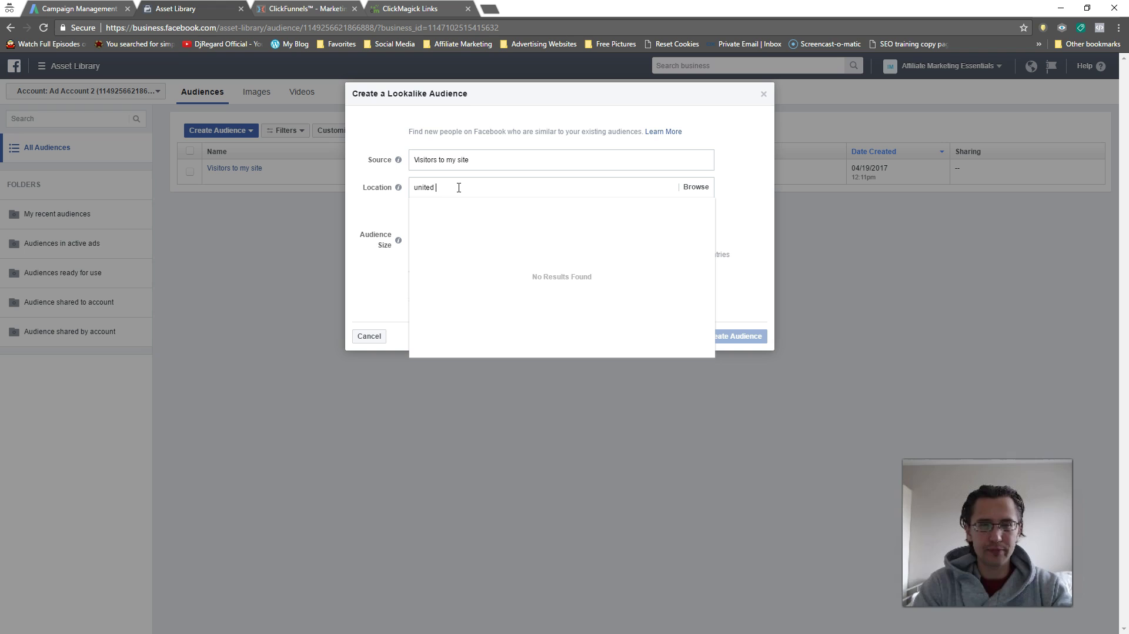
type("states")
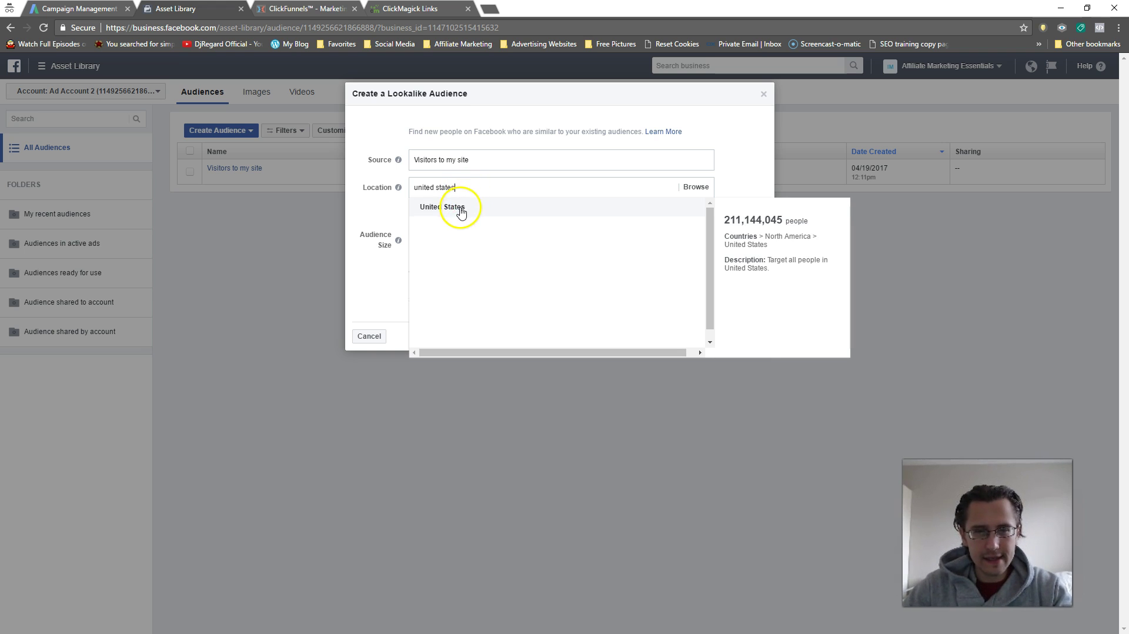
left_click(461, 210)
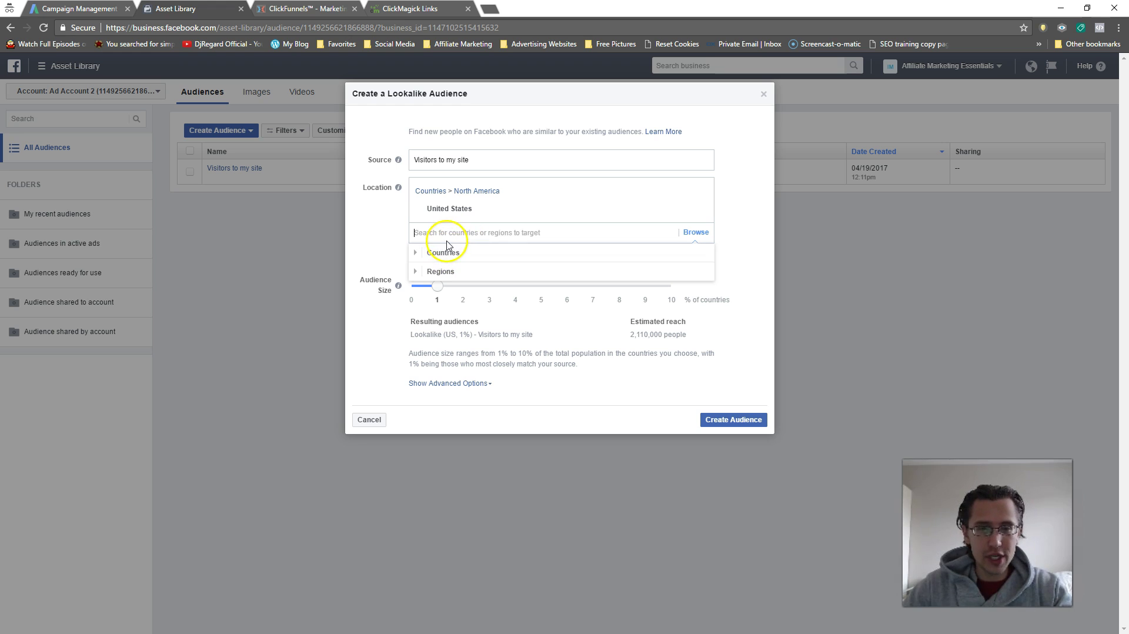
type("new york")
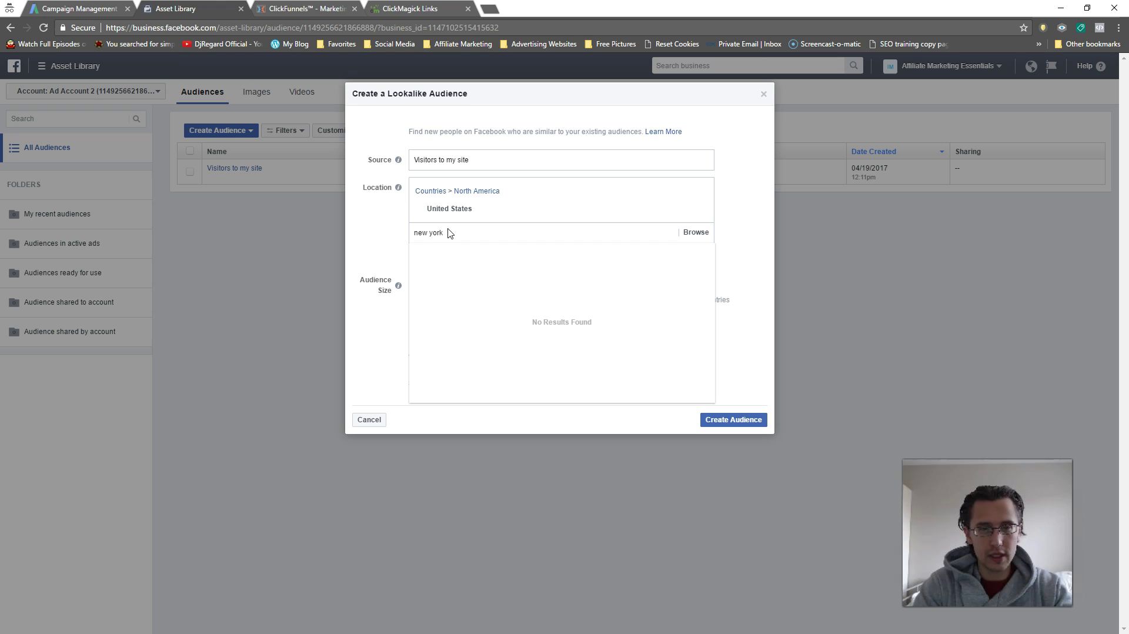
key("BackSpace")
key("BackSpace")
key("BackSpace")
key("BackSpace")
key("BackSpace")
key("BackSpace")
key("BackSpace")
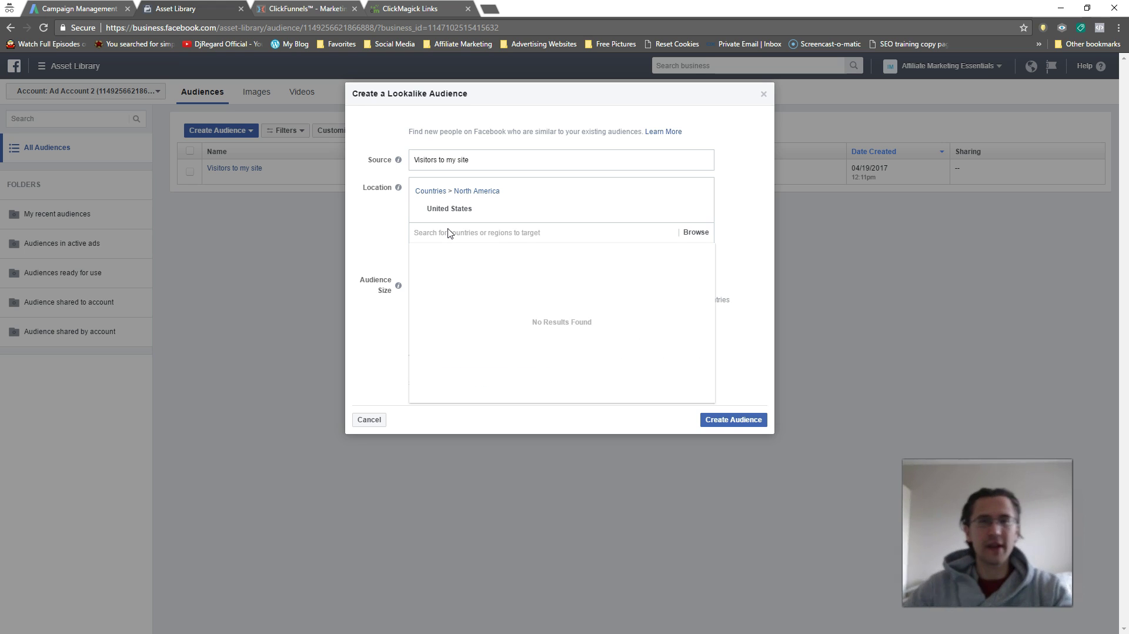
Set the lookalike Audience Size slider to 1%
left_click(374, 221)
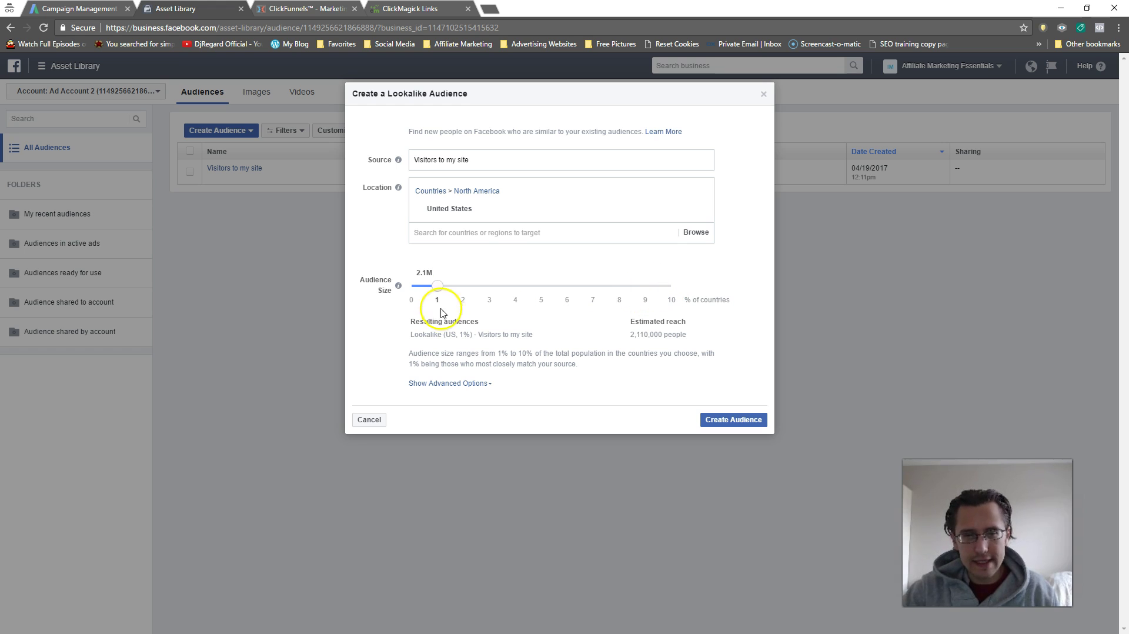
mouse_move(440, 286)
left_mouse_down()
mouse_move(711, 279)
mouse_move(438, 294)
left_mouse_up()
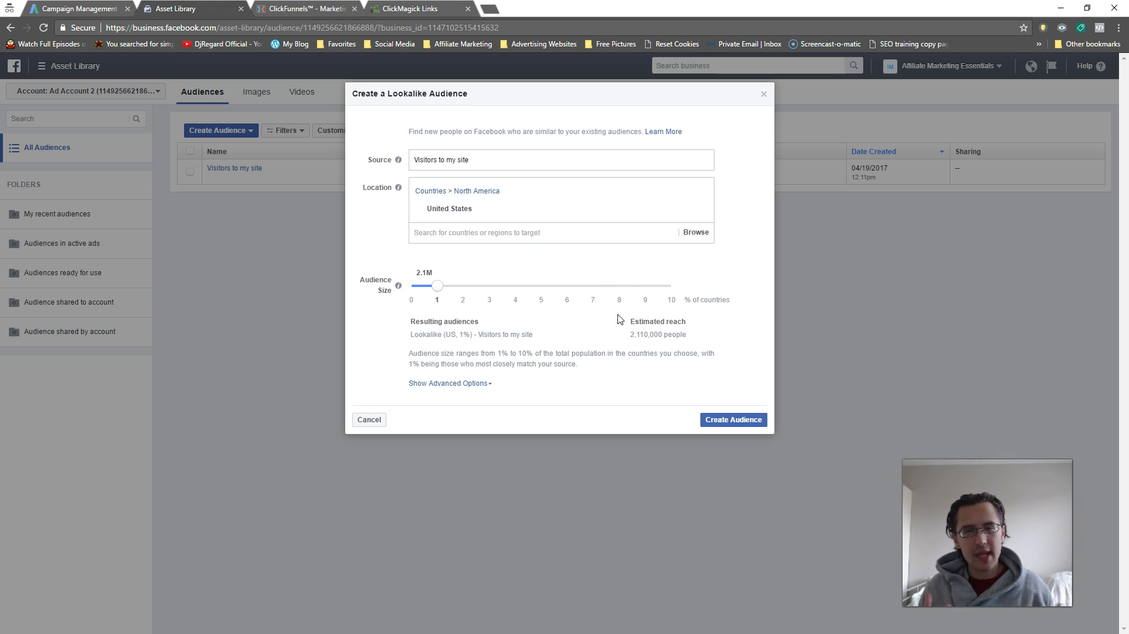
left_click_drag(438, 288, 712, 289)
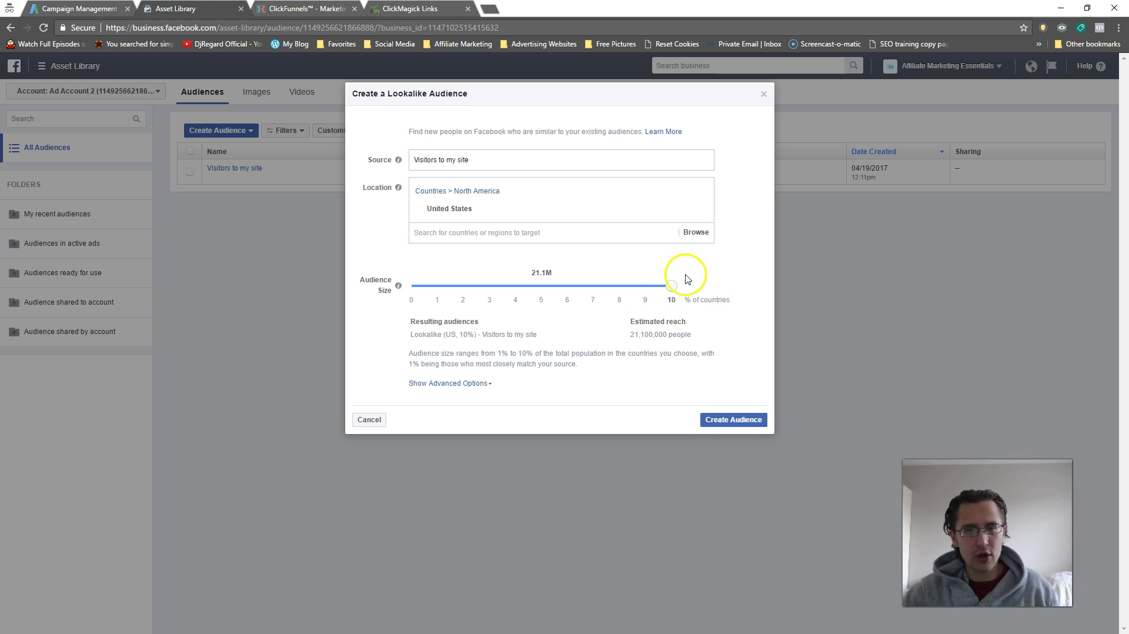
left_click_drag(668, 294, 442, 292)
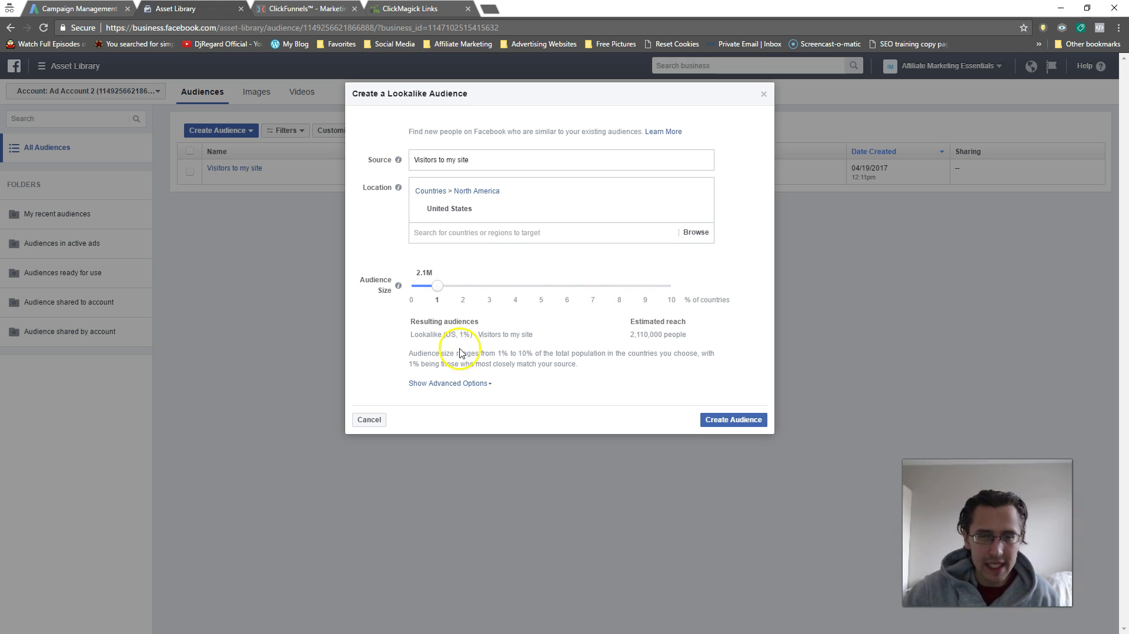
Review the resulting 'Lookalike (US, 1%) - Visitors to my site' and its 2,110,000 estimated reach
left_click_drag(532, 332, 406, 318)
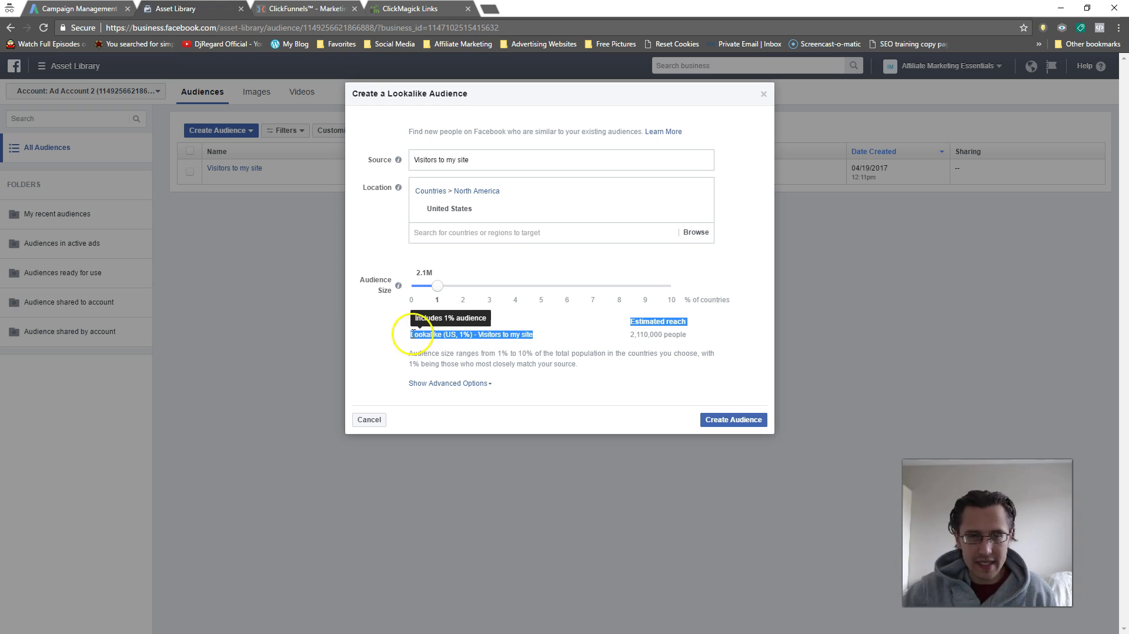
left_click(488, 336)
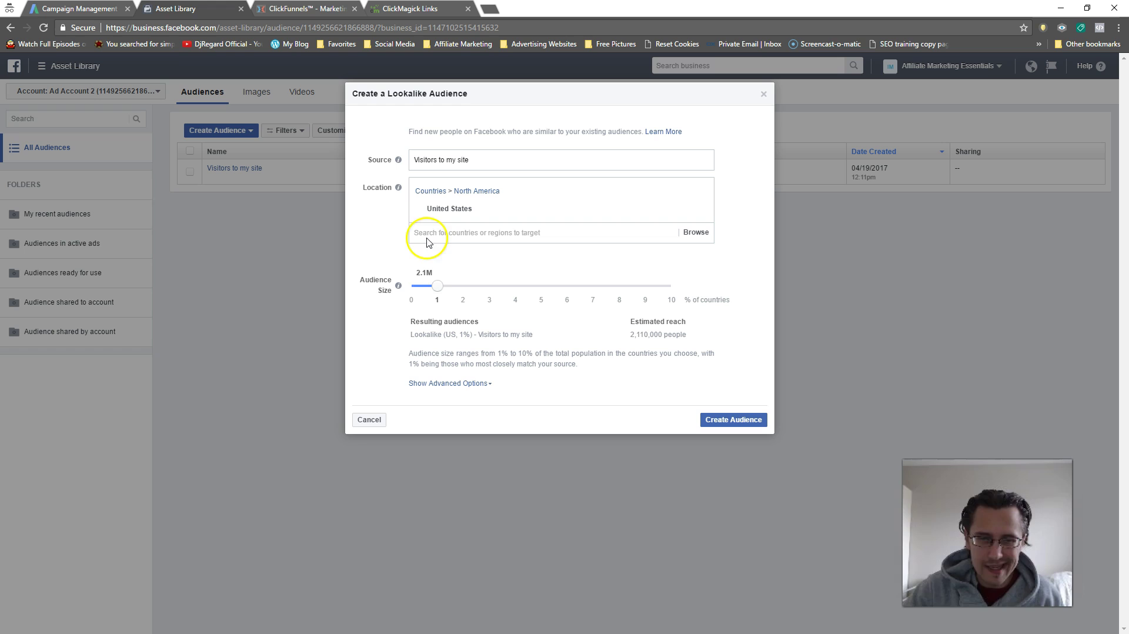
left_click_drag(433, 272, 429, 272)
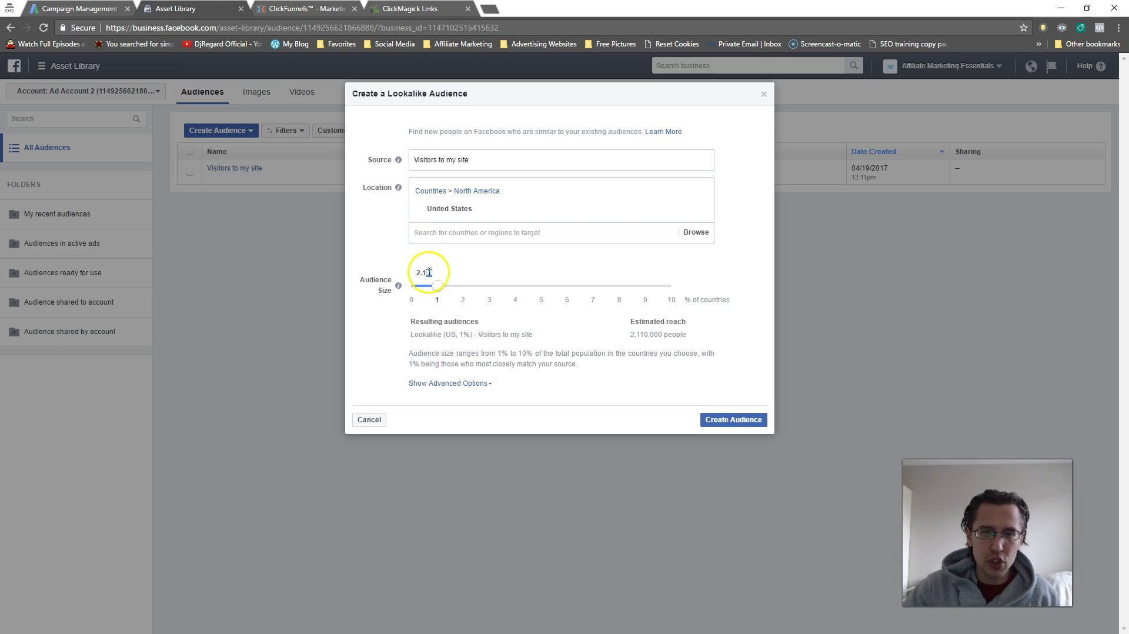
left_click_drag(682, 334, 635, 338)
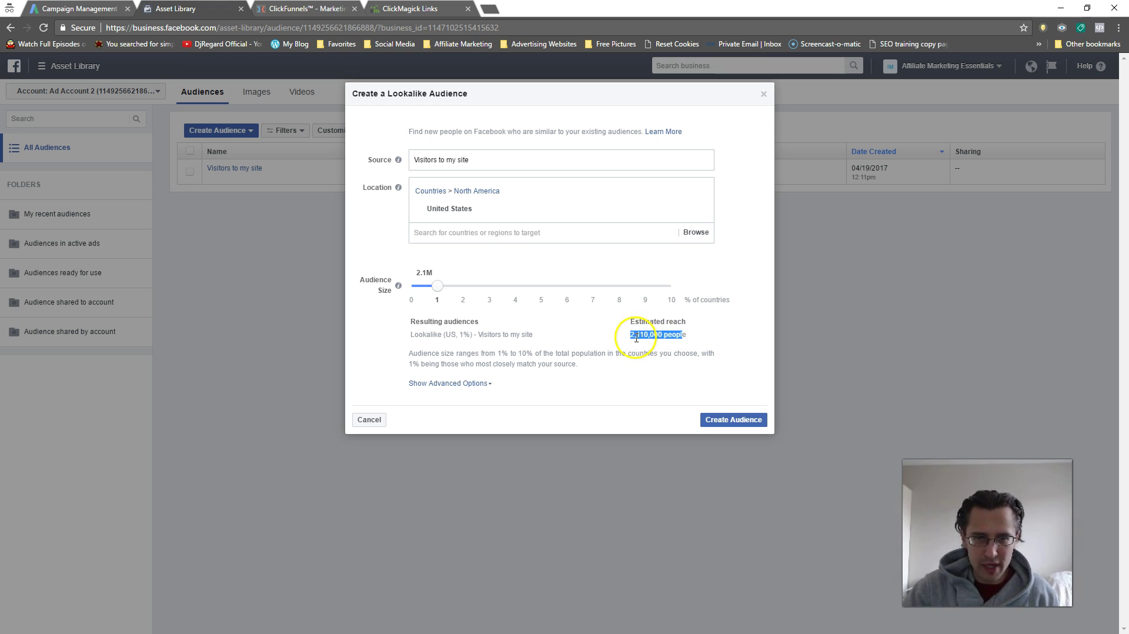
left_click(629, 354)
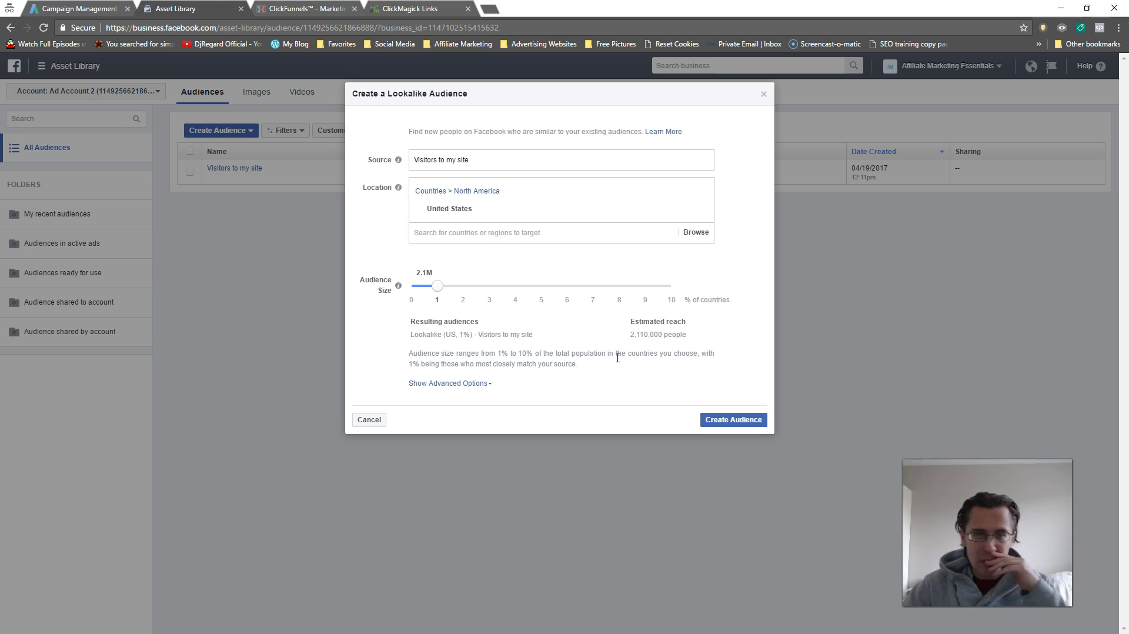
Create the 1% US lookalike audience and check its Not Ready availability status
left_click(724, 420)
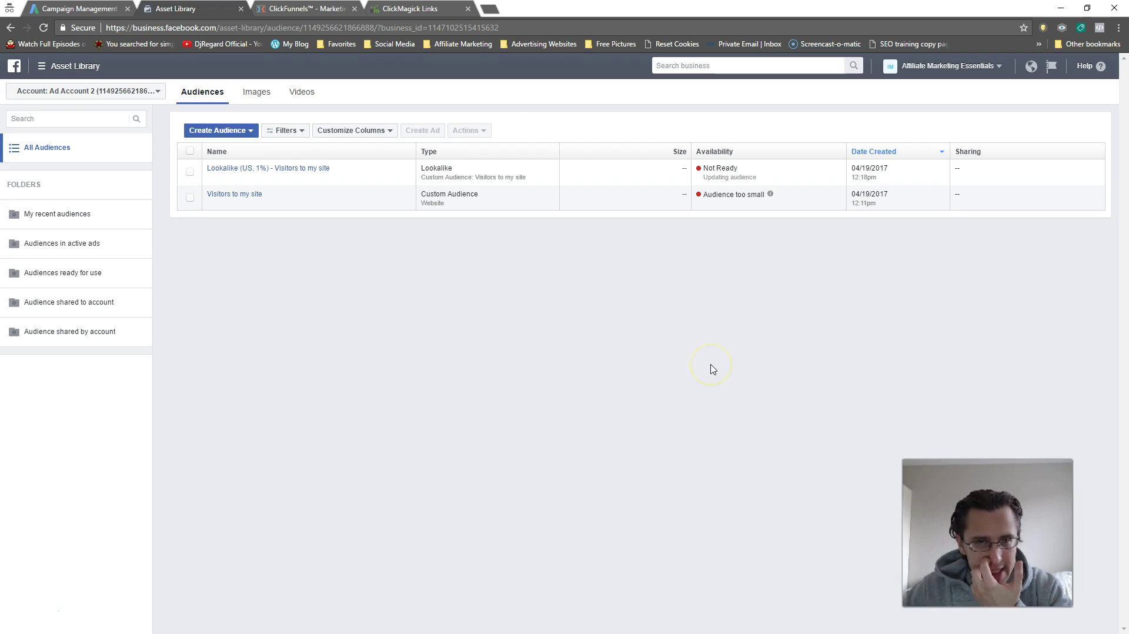
left_click_drag(748, 177, 699, 222)
left_click_drag(711, 191, 758, 178)
left_click(525, 279)
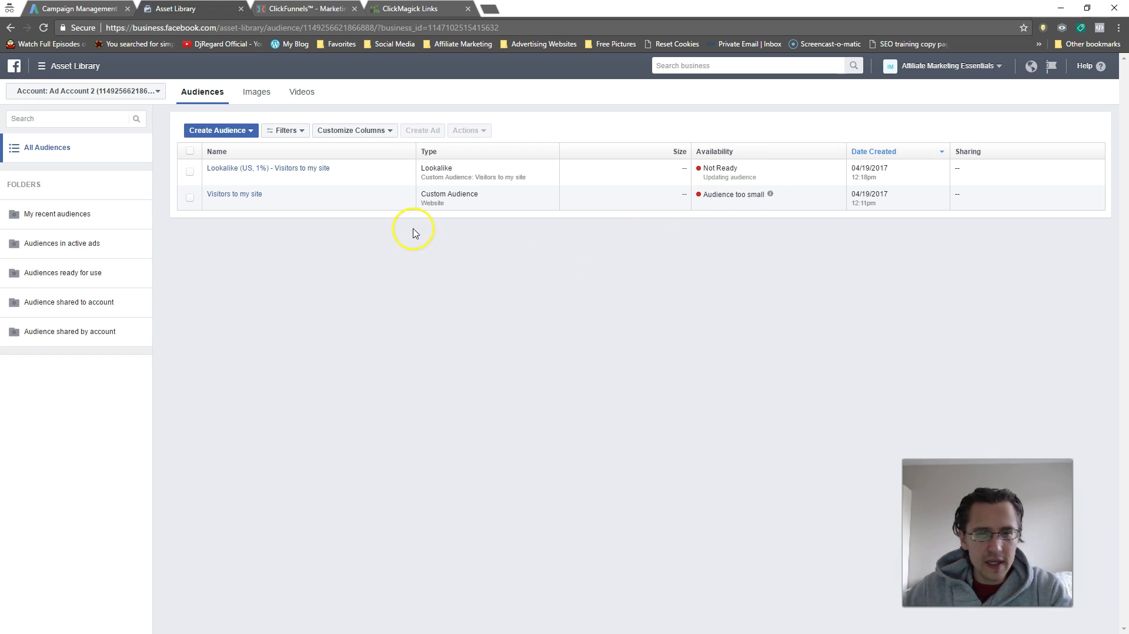
Return to Power Editor from the Facebook business tools menu
mouse_move(284, 169)
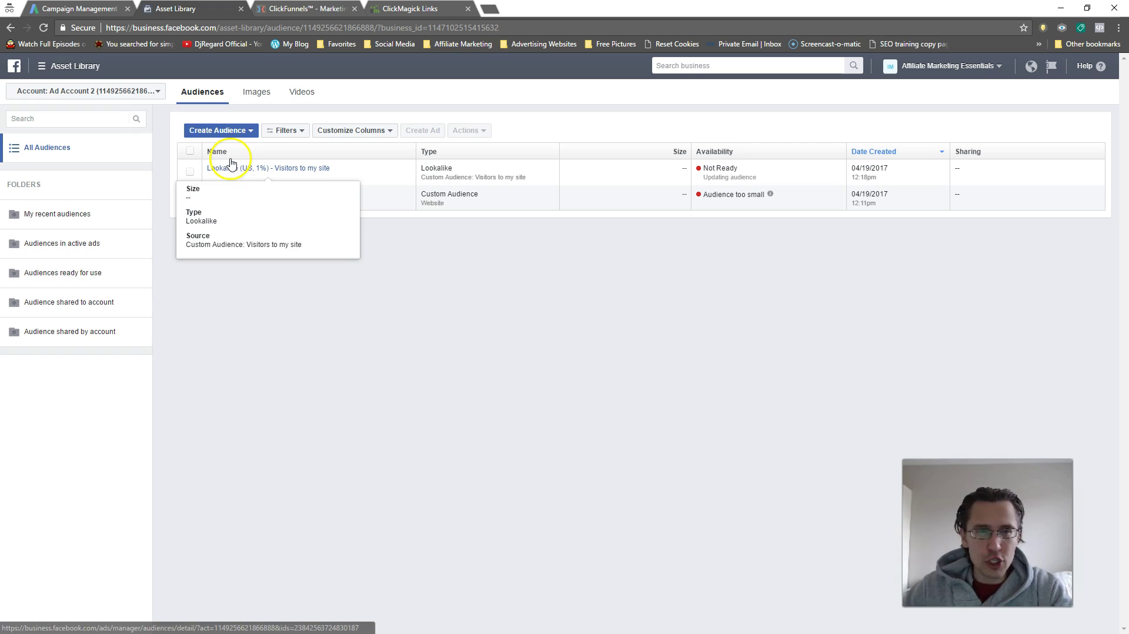
left_click(56, 66)
left_click(36, 138)
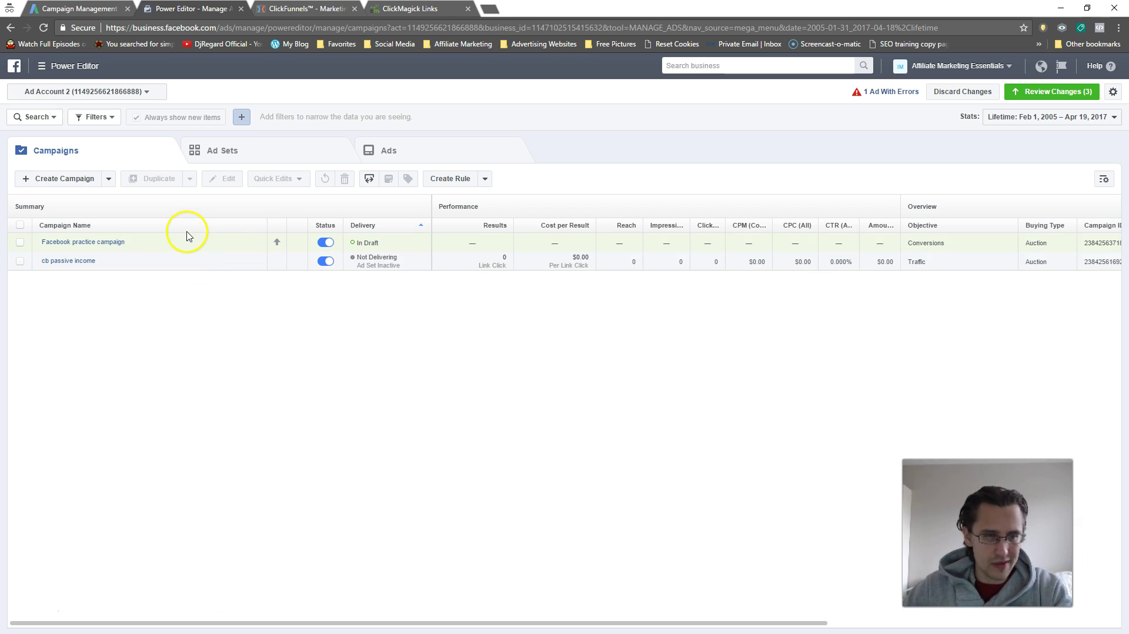
Open the CA - 18+ ad set for editing from the Ad Sets list
left_click(242, 159)
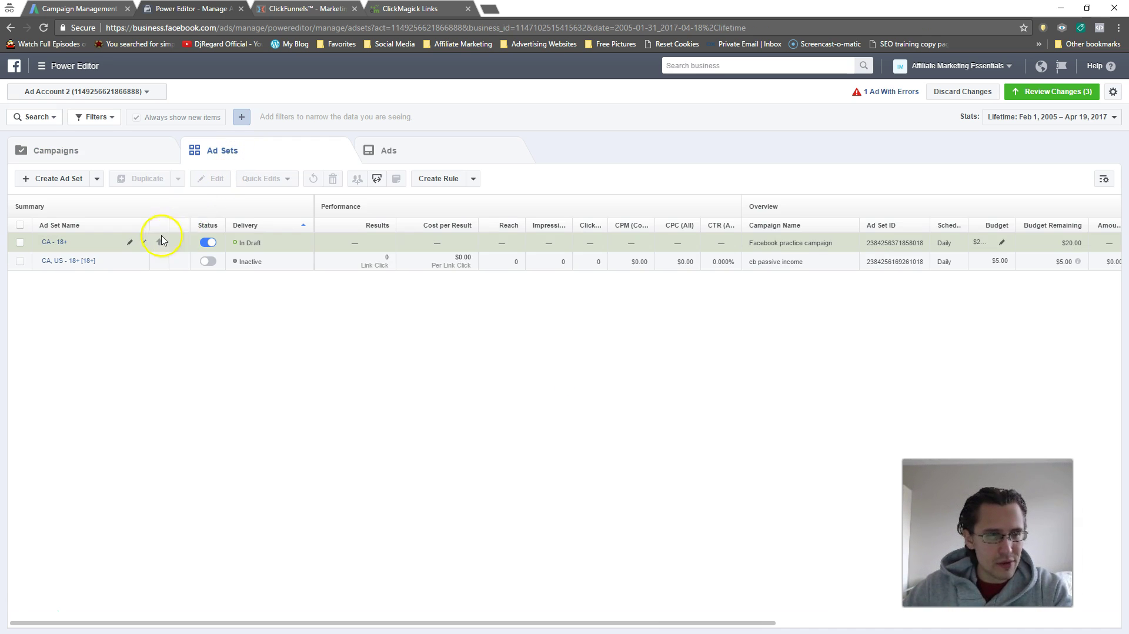
left_click(143, 243)
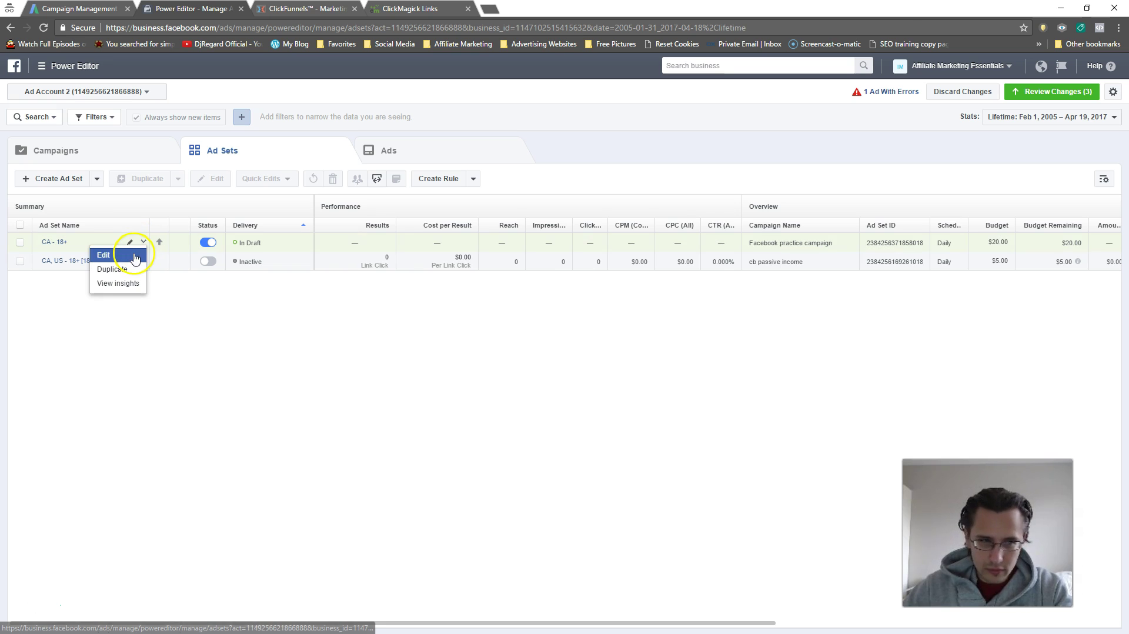
left_click(133, 255)
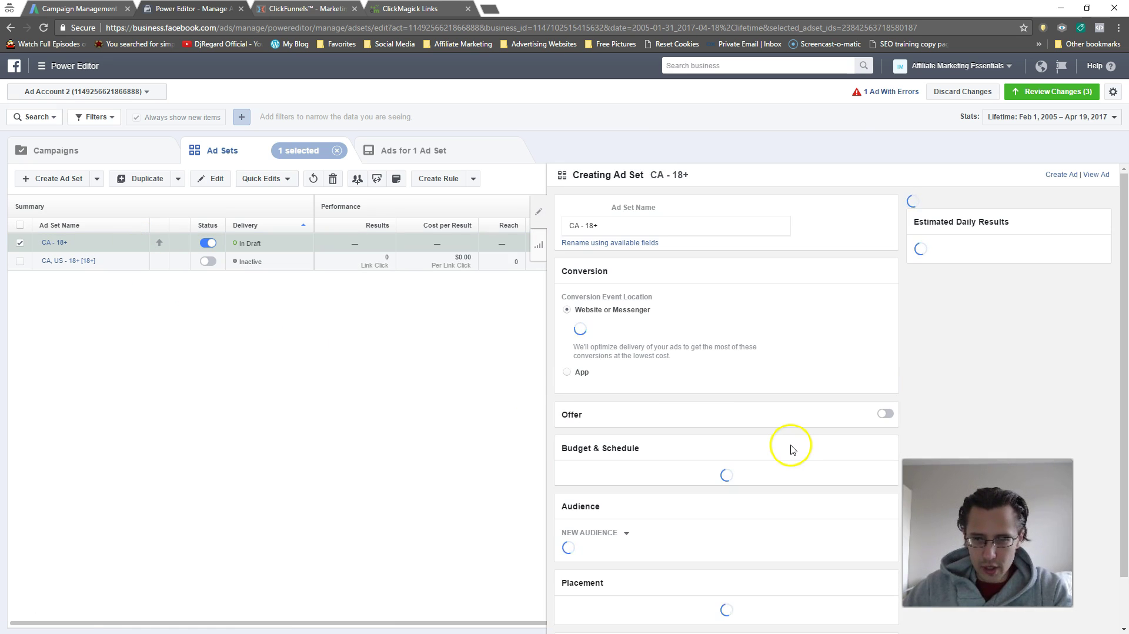
scroll(773, 436, "down", 5)
scroll(723, 444, "down", 2)
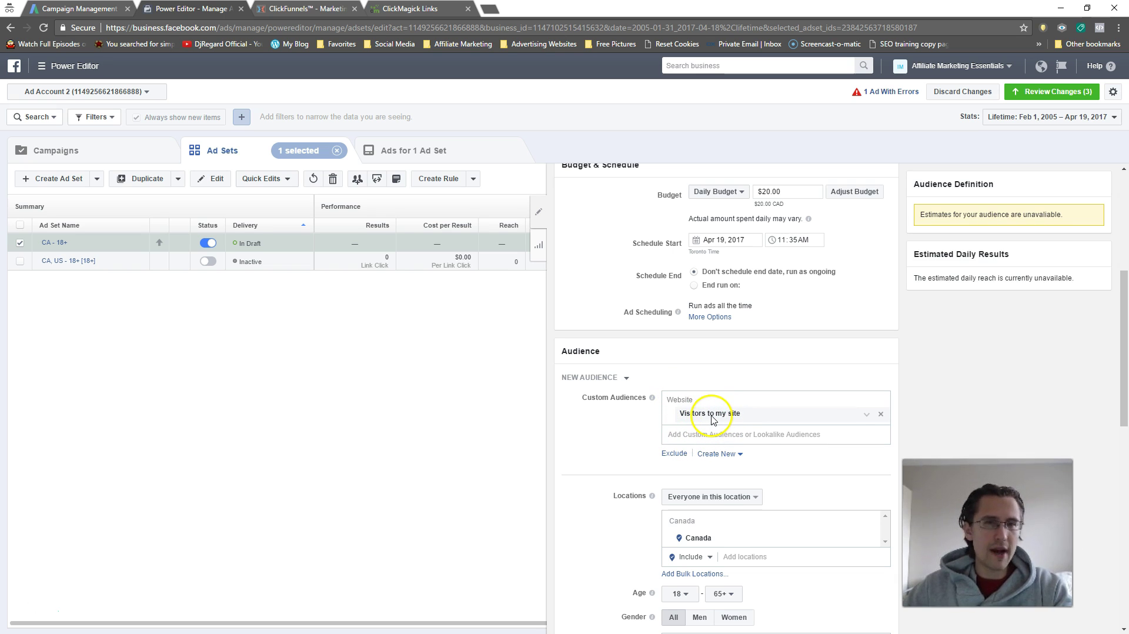
Replace Visitors to my site with the Lookalike (US, 1%) audience in Custom Audiences
left_click(881, 416)
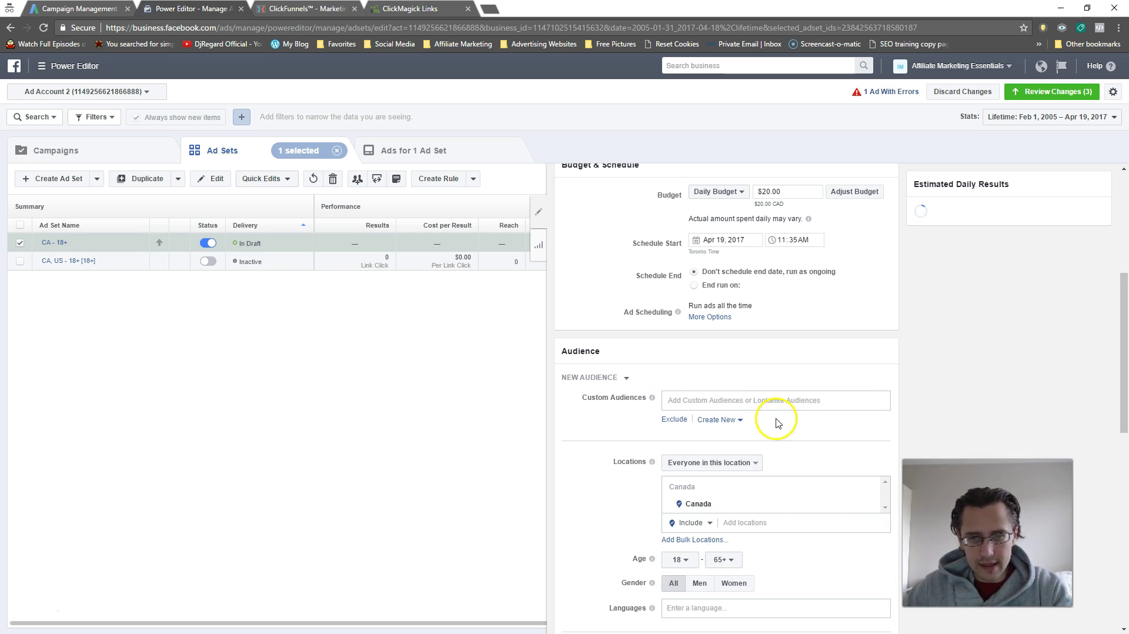
left_click(741, 405)
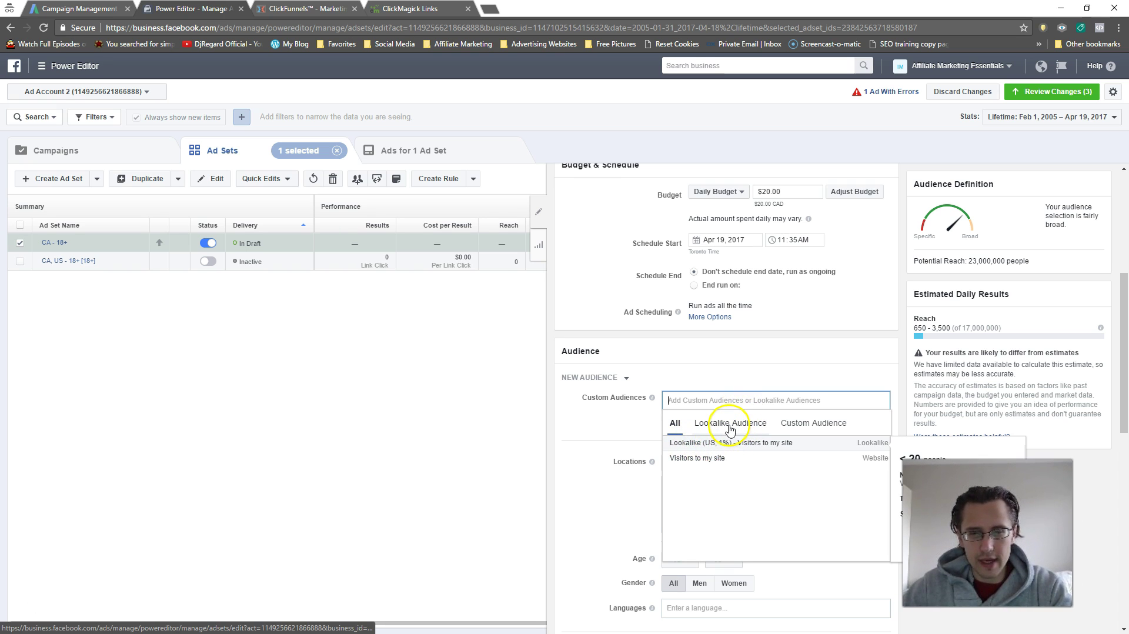
left_click(729, 424)
left_click(808, 424)
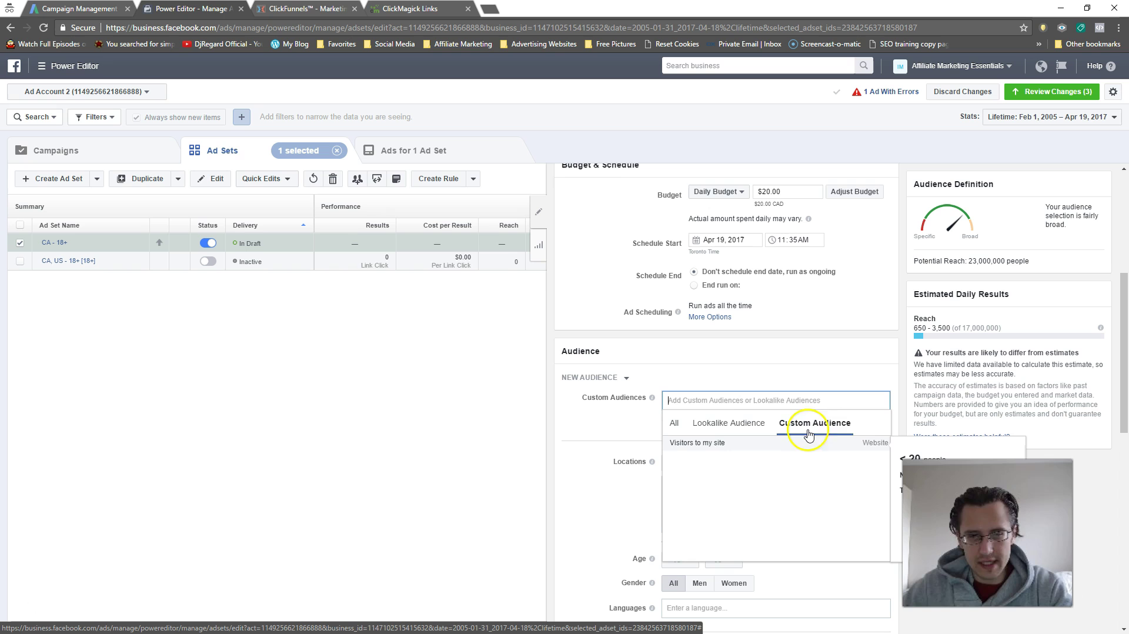
left_click(728, 423)
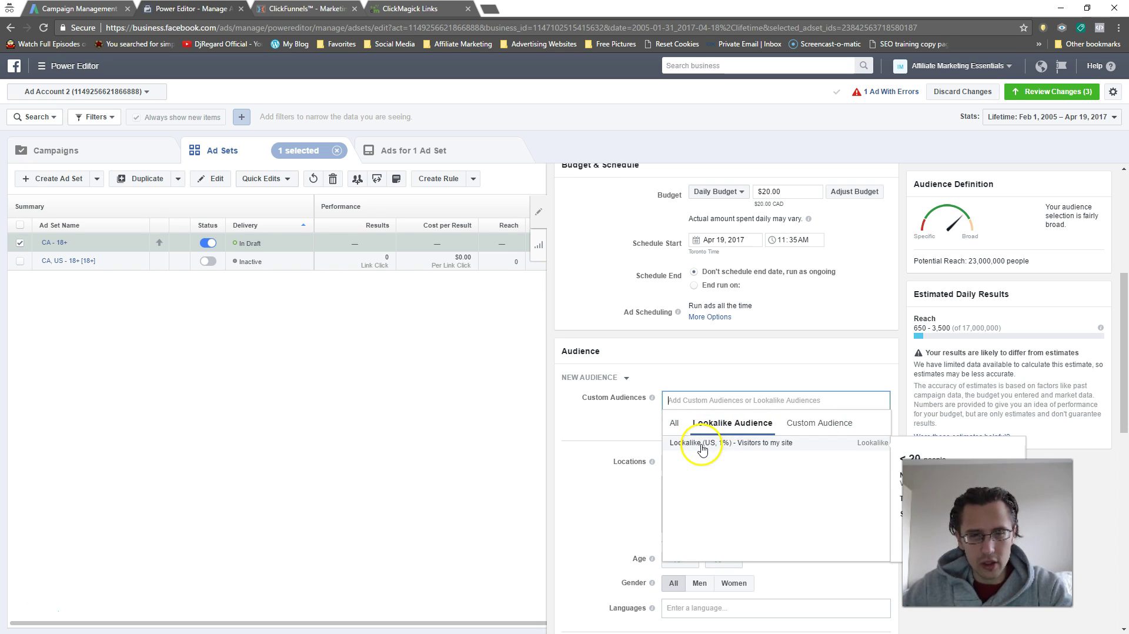
left_click(701, 448)
left_click(625, 433)
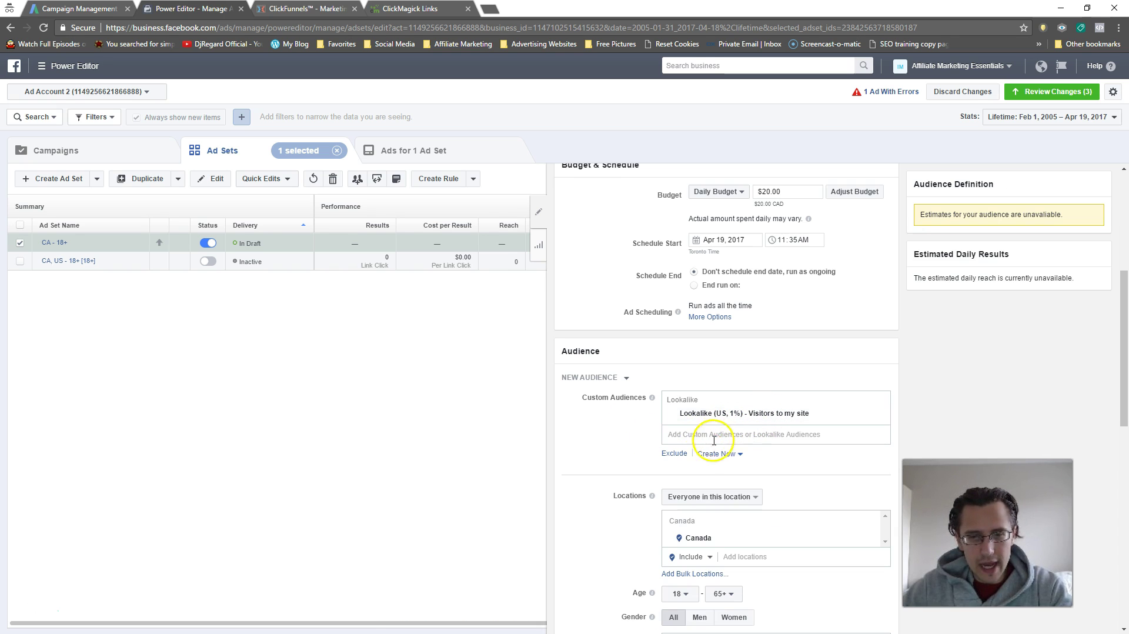
Add Visitors to my site as an excluded custom audience, searching 'vi'
left_click(674, 453)
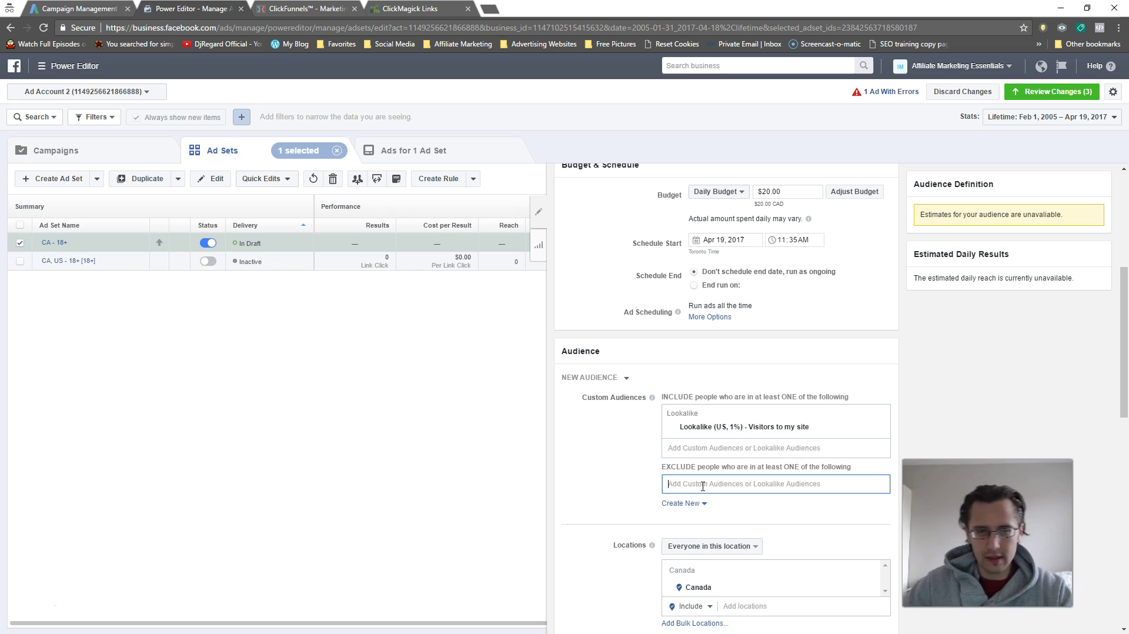
type("vi")
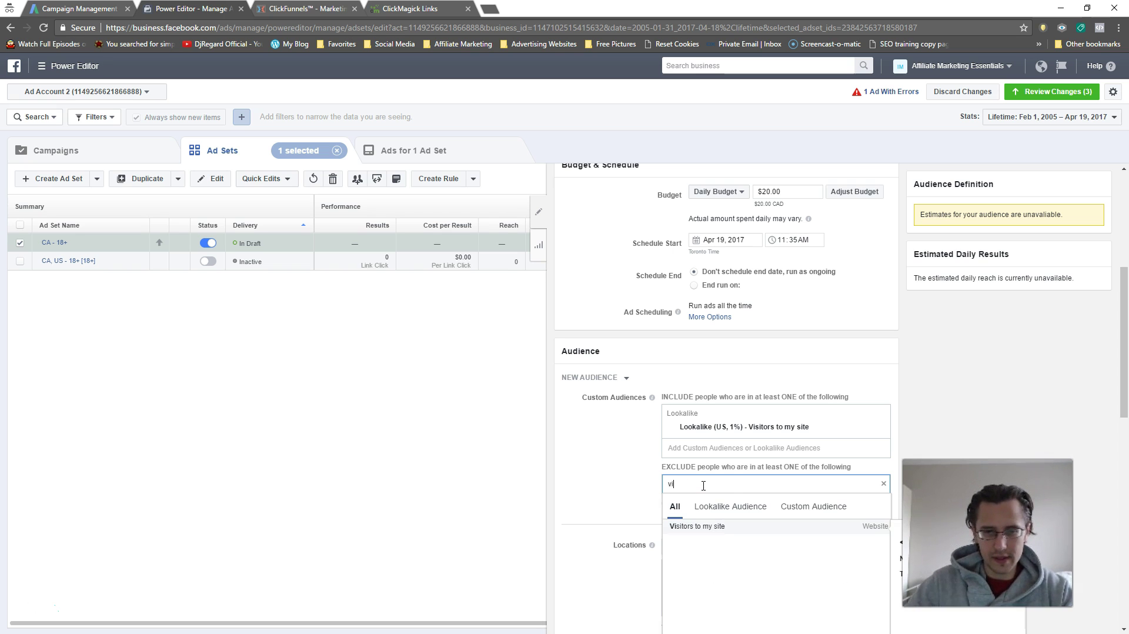
left_click(718, 527)
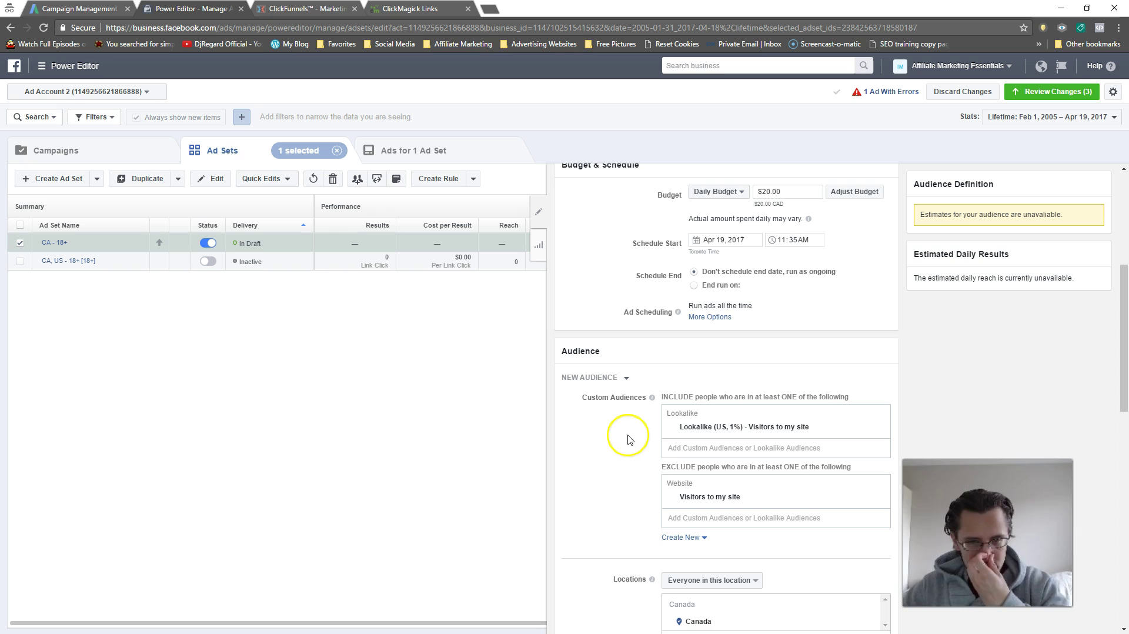
scroll(657, 460, "down", 3)
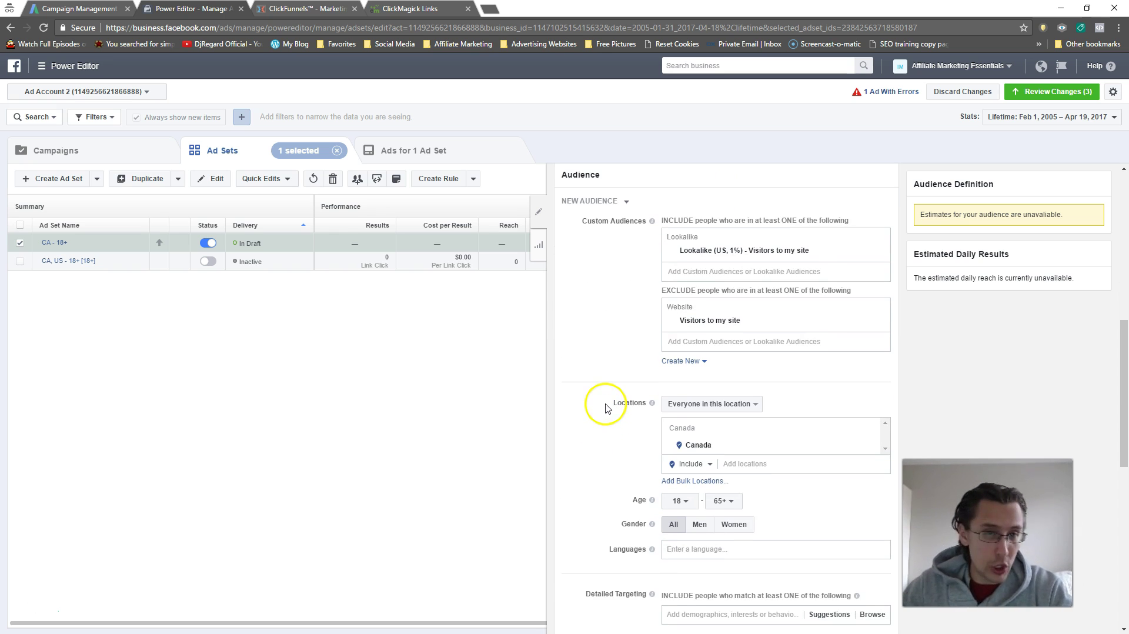
scroll(607, 408, "up", 5)
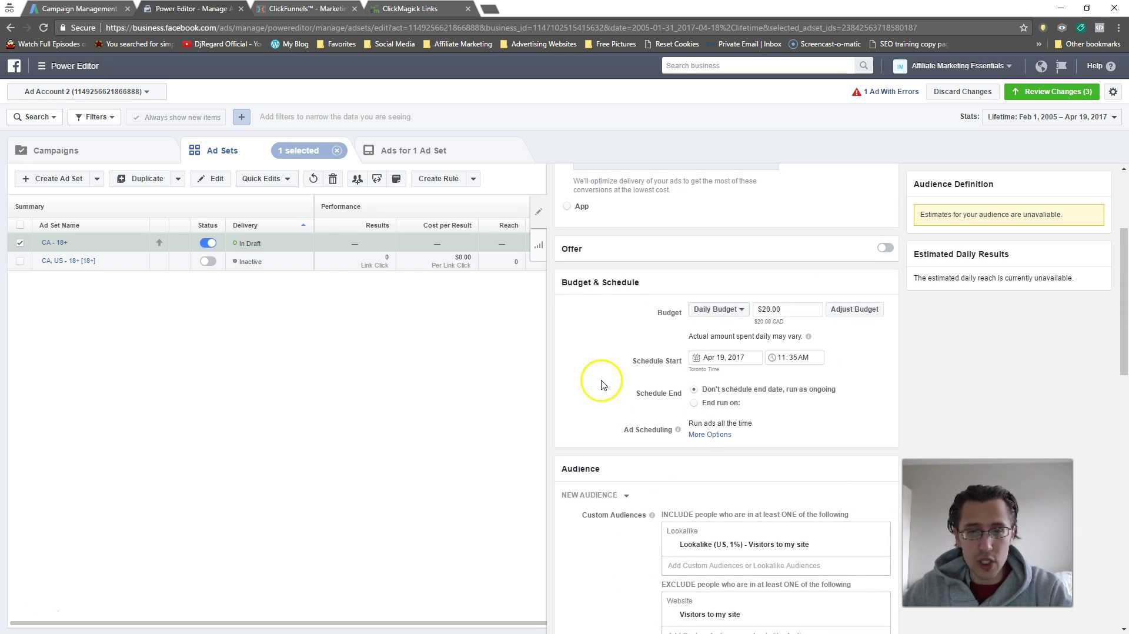
Collapse the CA - 18+ edit panel to show the full ad sets table
left_click(540, 213)
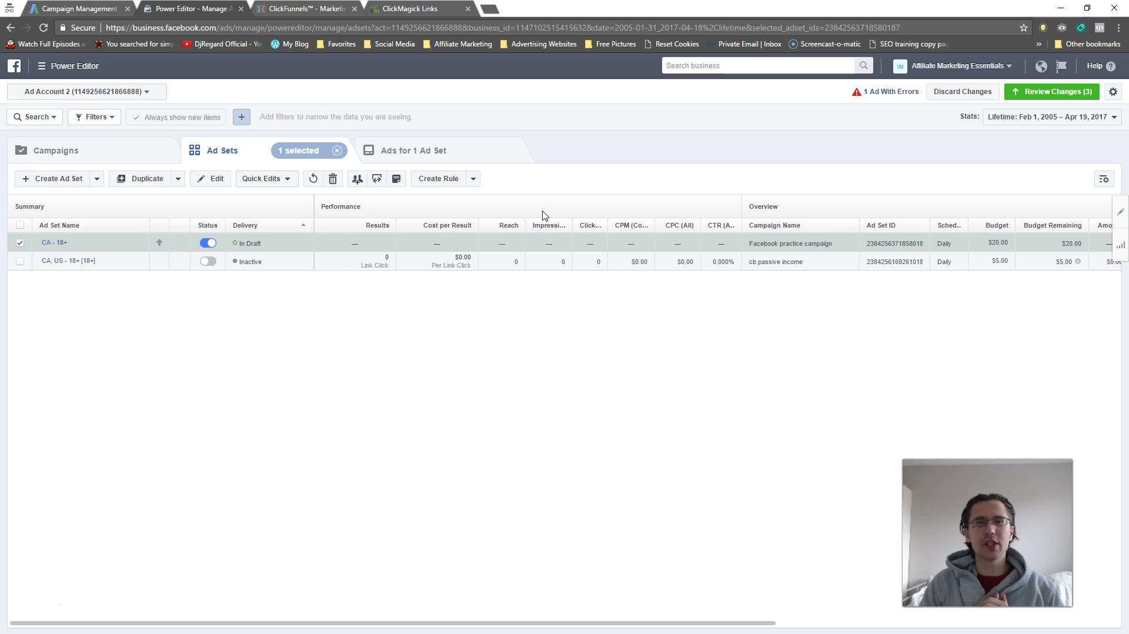